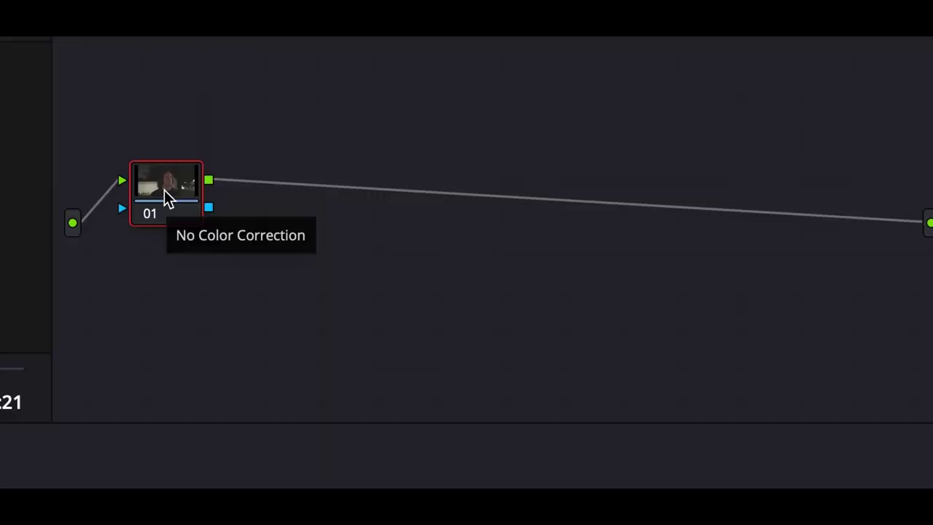
- Add serial nodes 02 through 07 after node 01 and enter the label 'Primaries' for node 01
key("alt+s")
key("alt+s")
key("alt+s")
key("alt+s")
key("alt+s")
key("alt+s")
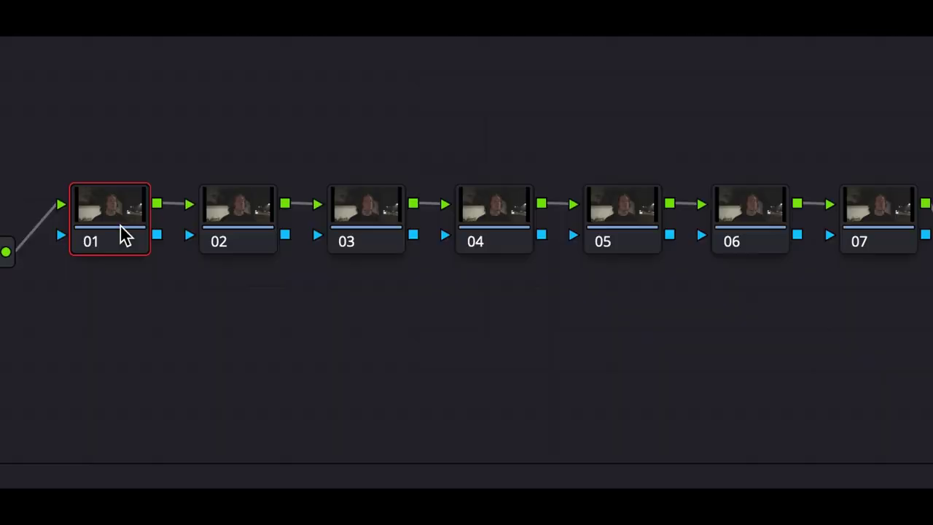
type("Primaries")
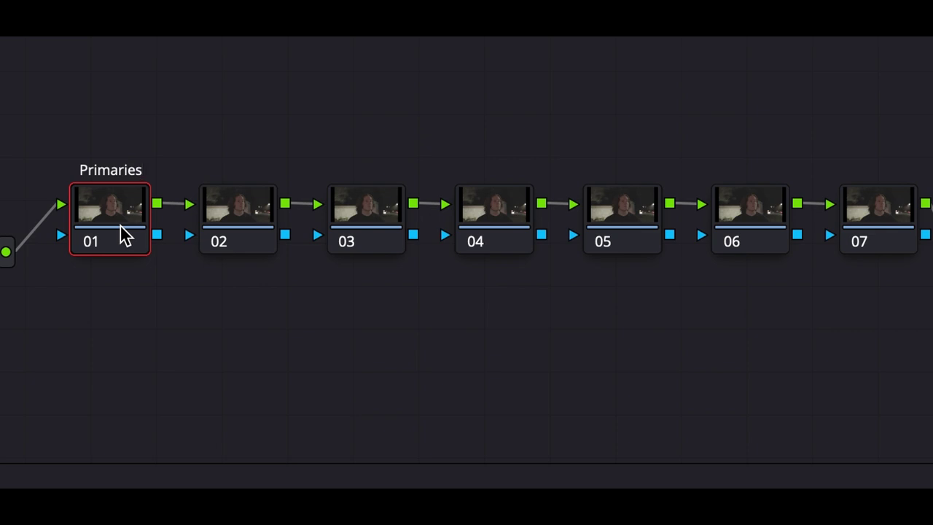
- Label the first nodes 'Primaries', 'sat', 'contrast' and 'look', correcting a typo in 'contrast'
key("Return")
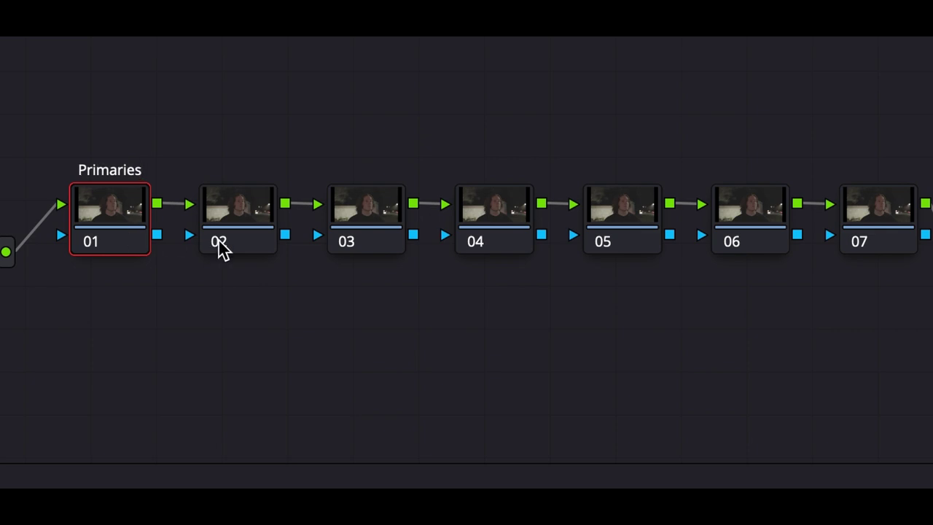
left_click(238, 217)
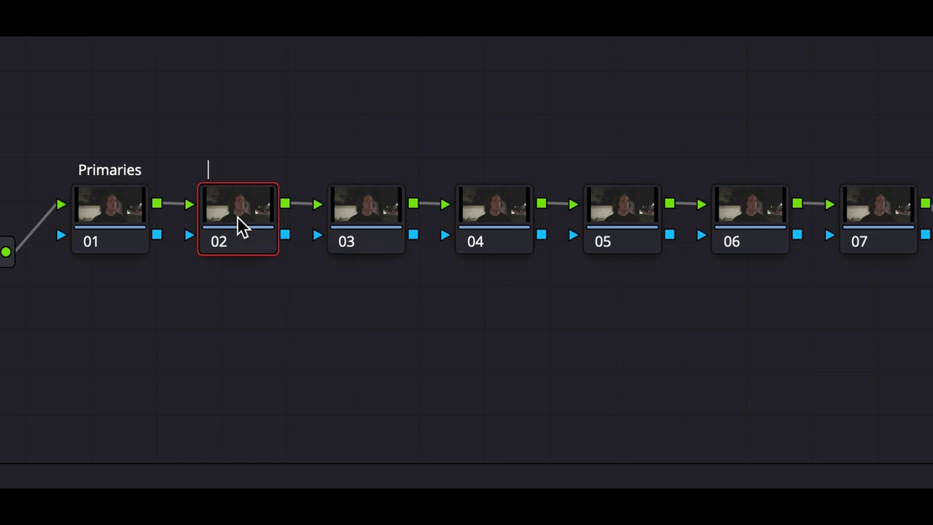
type("sat")
key("Return")
left_click(354, 217)
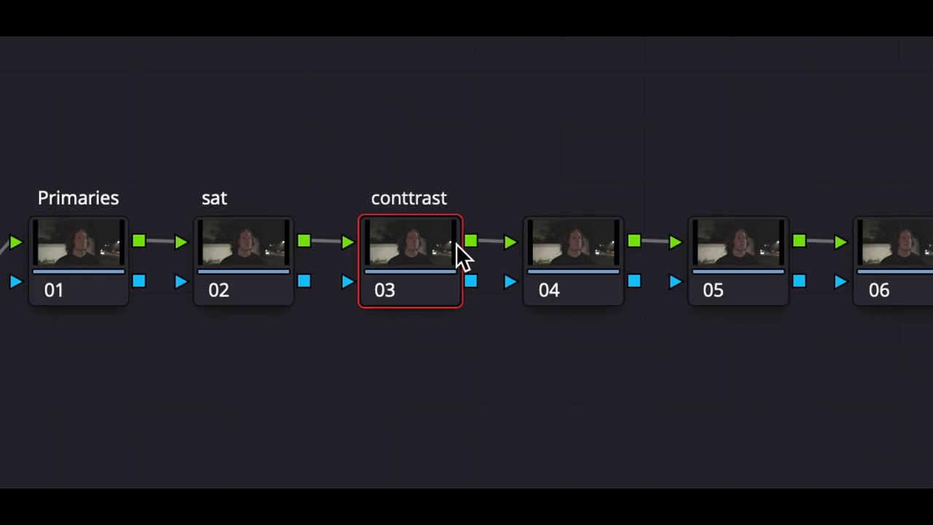
key("BackSpace")
key("BackSpace")
key("BackSpace")
key("BackSpace")
key("BackSpace")
type("rast")
key("Return")
left_click(586, 240)
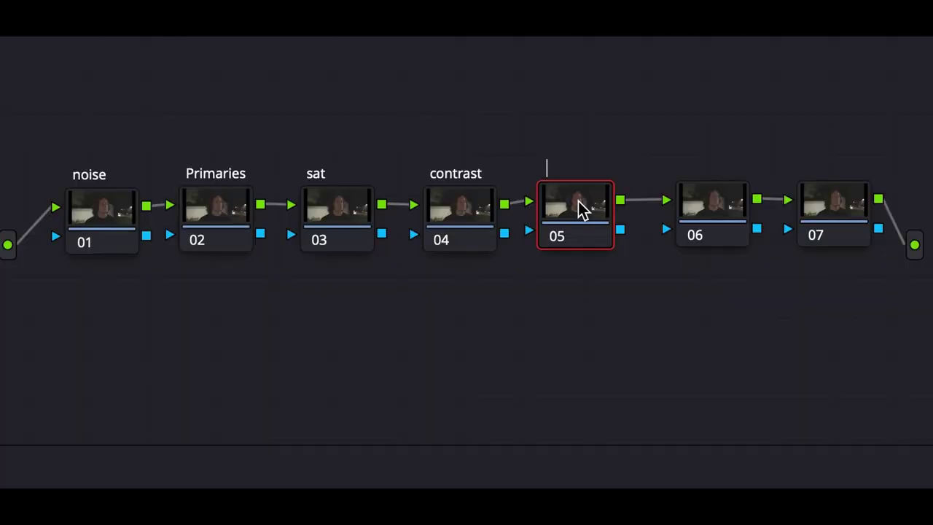
type("look")
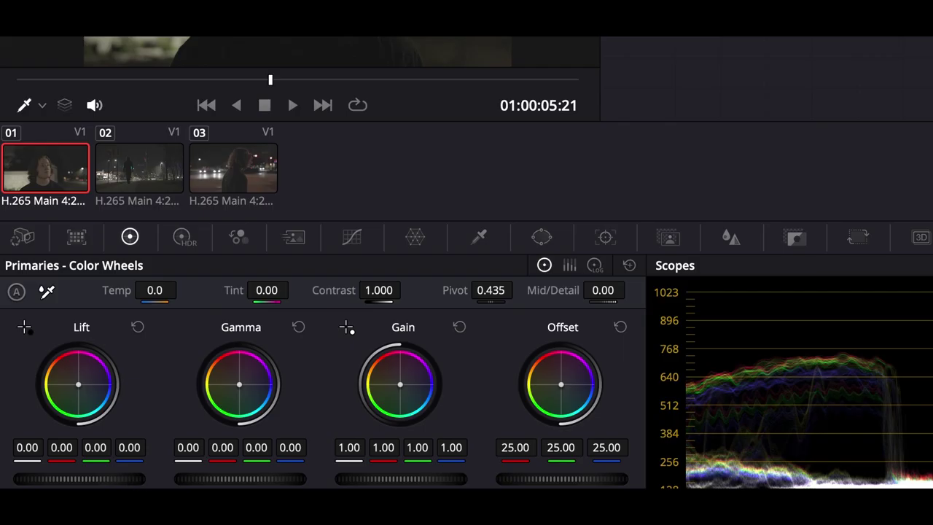
- Lower the Lift master wheel to -0.06, raise Gain to 1.35, and trial a midtone adjustment
left_click_drag(80, 478, 62, 478)
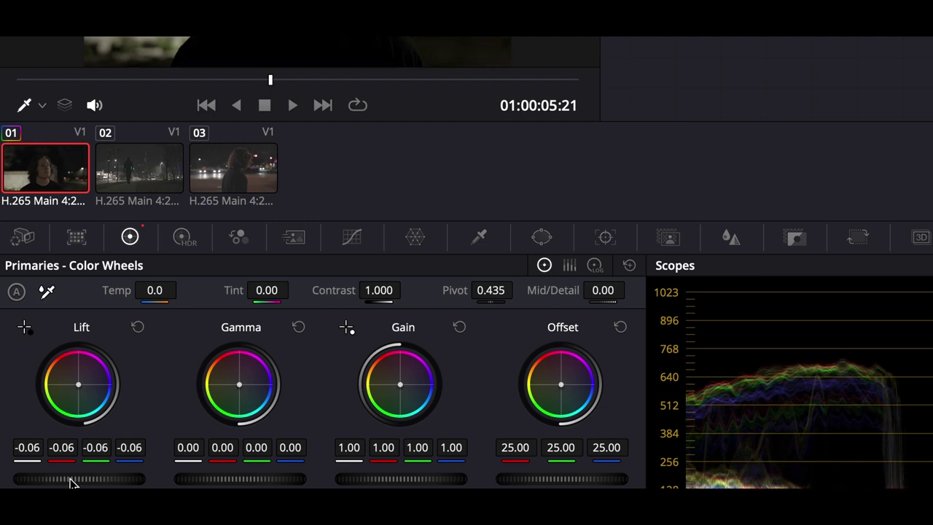
left_click_drag(401, 478, 425, 478)
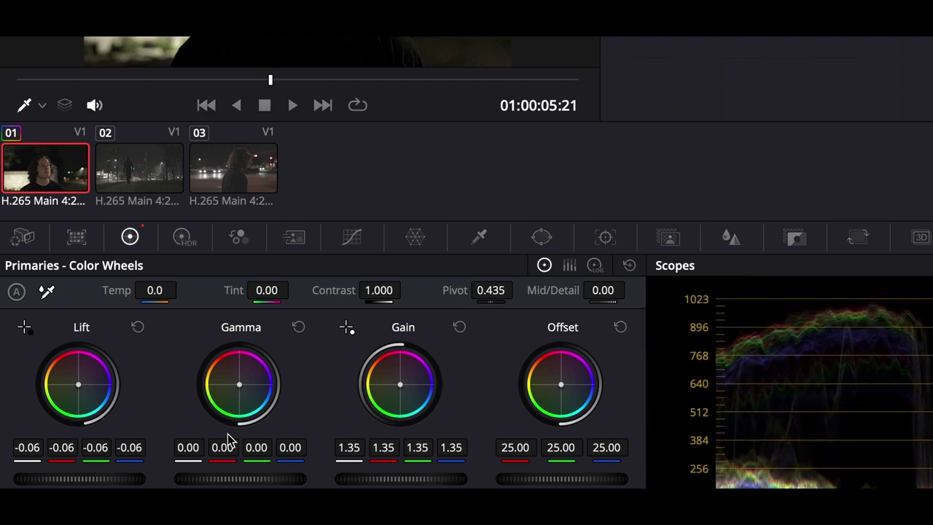
left_click_drag(288, 479, 274, 479)
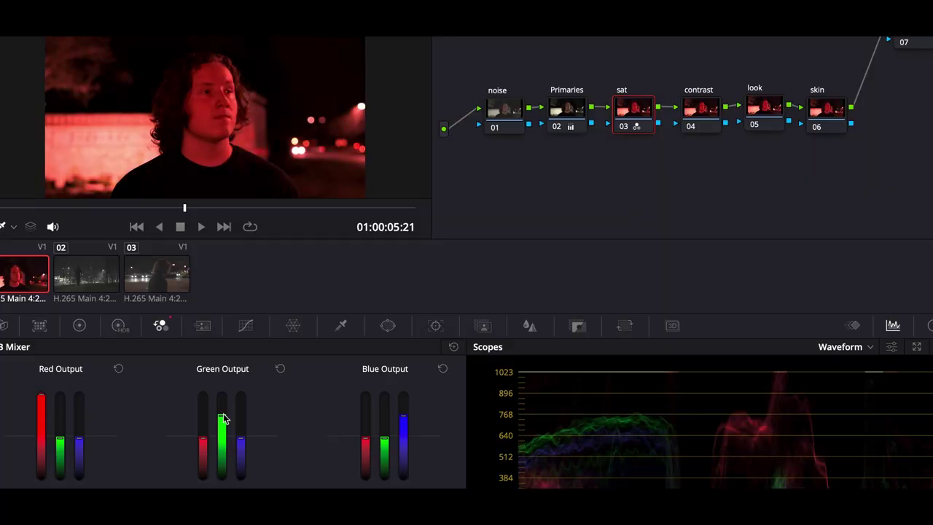
- Raise the Green and Blue outputs in the RGB Mixer to match Red and neutralise the image
left_click_drag(222, 415, 222, 394)
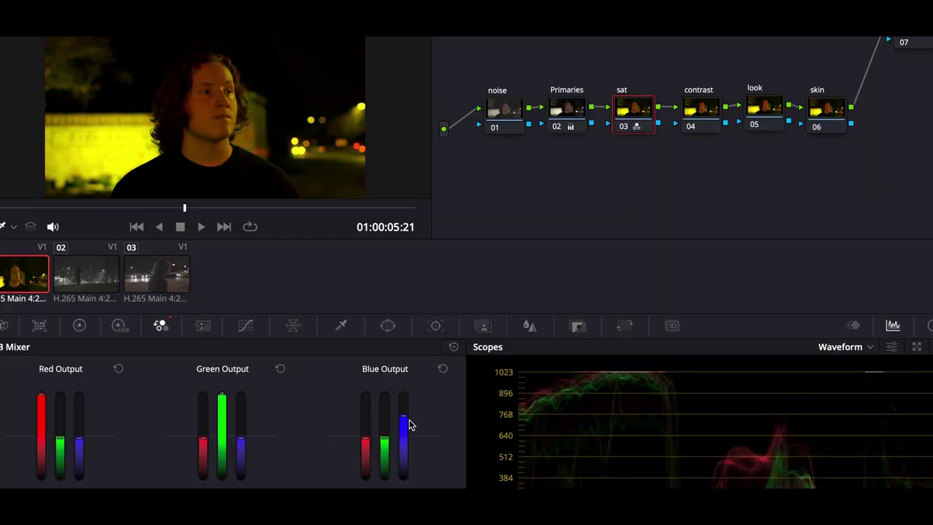
left_click_drag(403, 416, 403, 394)
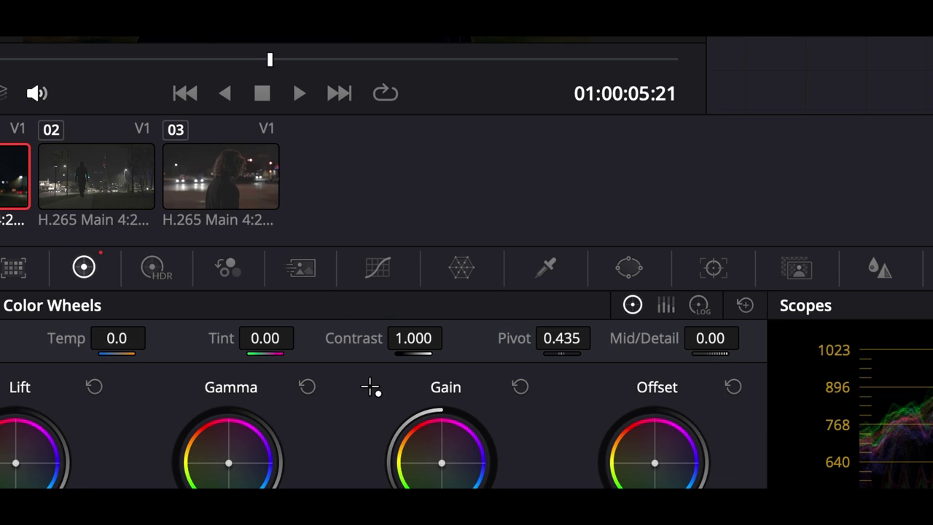
- Shape an S-curve on the contrast node: shadows pulled down, highlights pushed up, midtones fine-tuned
left_click(250, 275)
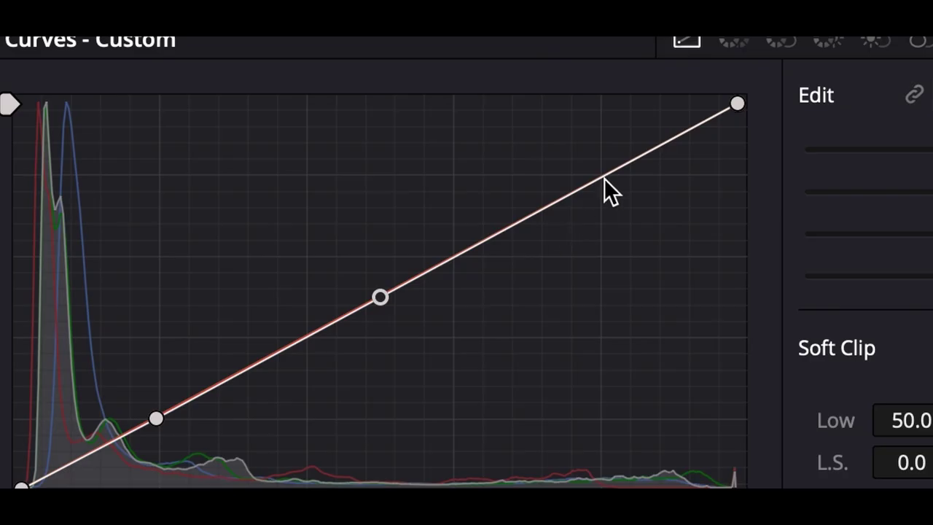
left_click(605, 179)
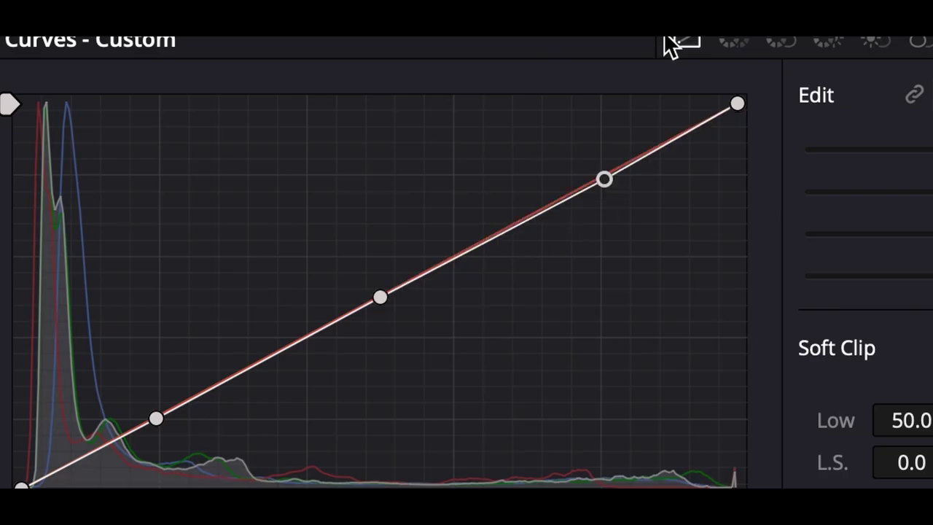
left_click_drag(157, 420, 156, 431)
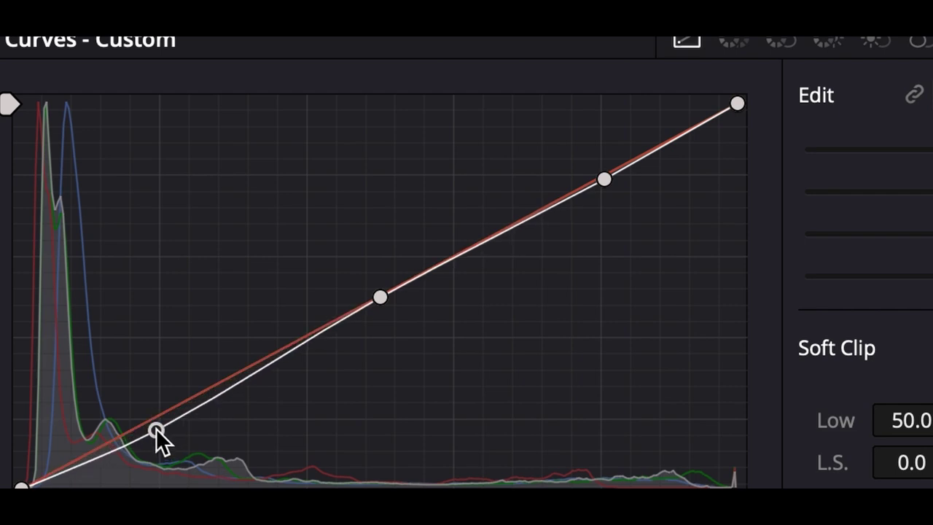
left_click_drag(604, 178, 607, 159)
left_click_drag(383, 309, 383, 299)
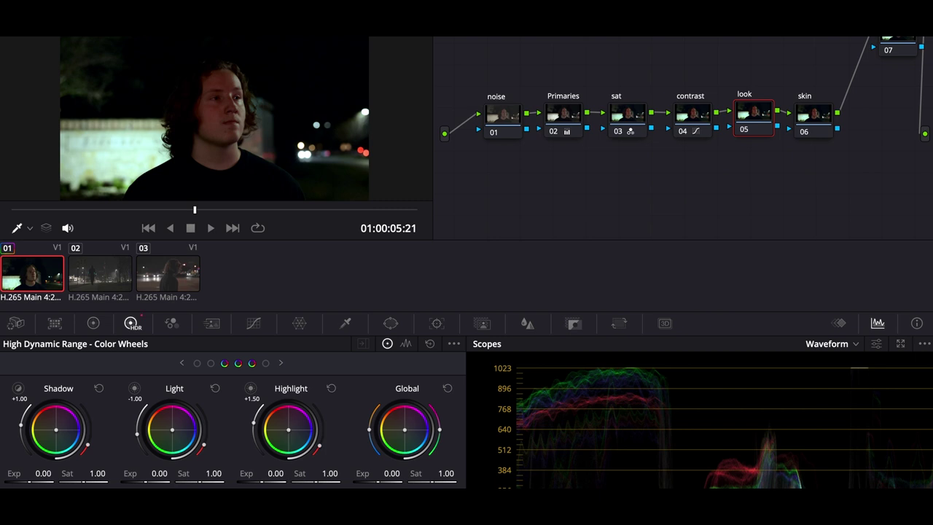
- Nudge the HDR Highlight wheel's colour on the look node and reveal the darker zone wheels
left_click_drag(288, 429, 286, 428)
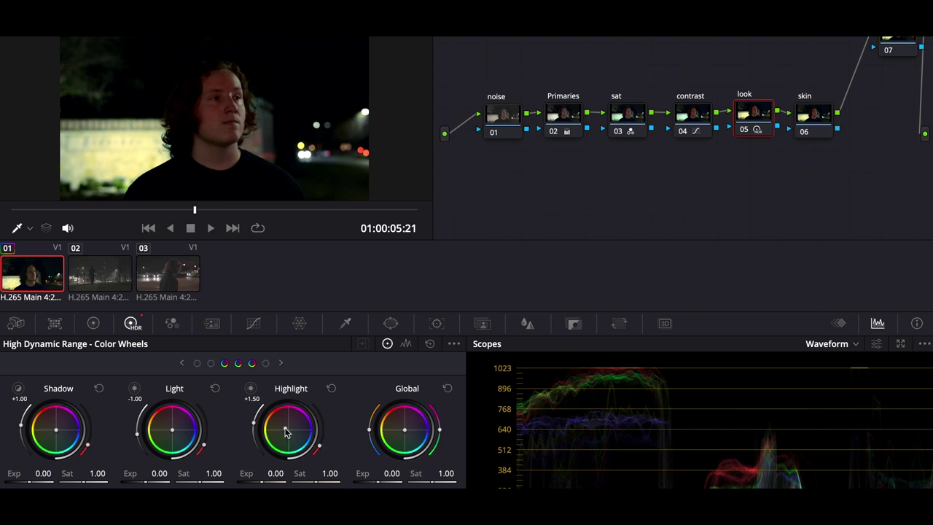
left_click_drag(285, 429, 288, 429)
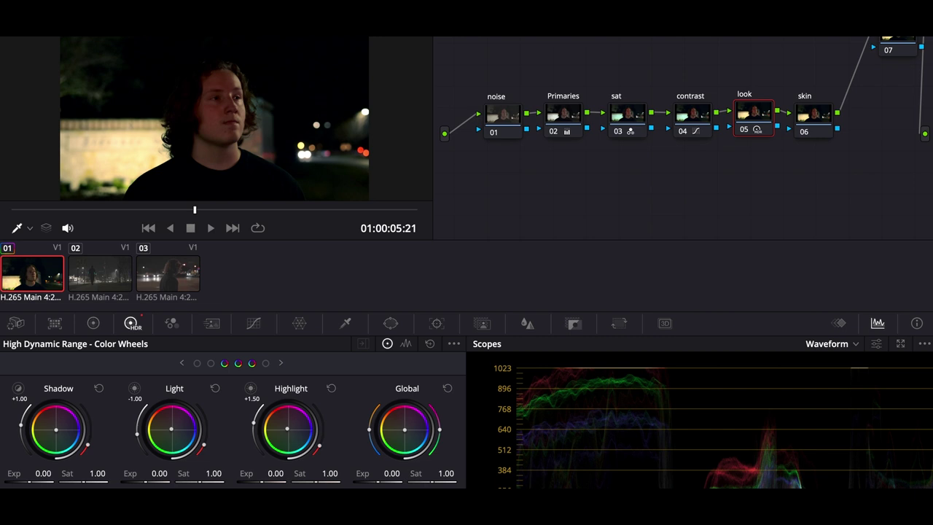
left_click(212, 363)
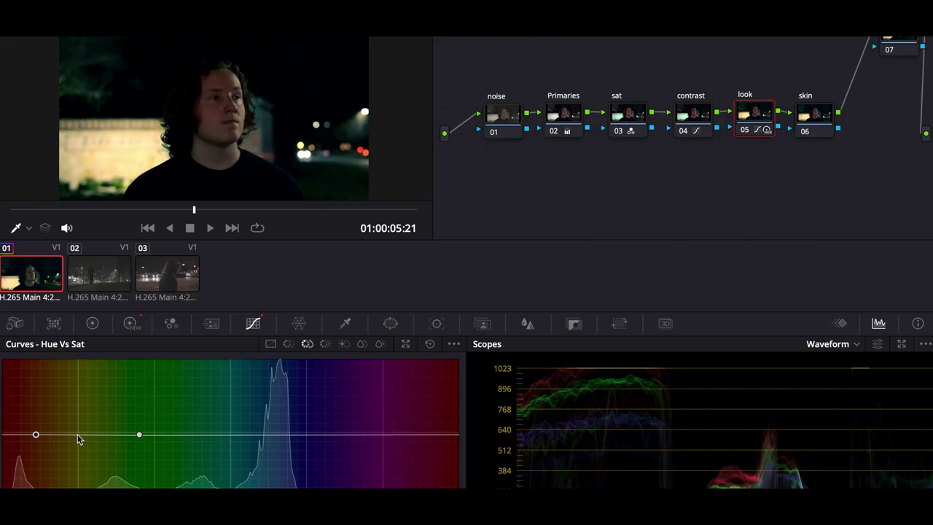
- On Hue vs Sat, boost orange saturation and raise cyan between green and blue anchor points
left_click(72, 435)
left_click_drag(72, 435, 68, 387)
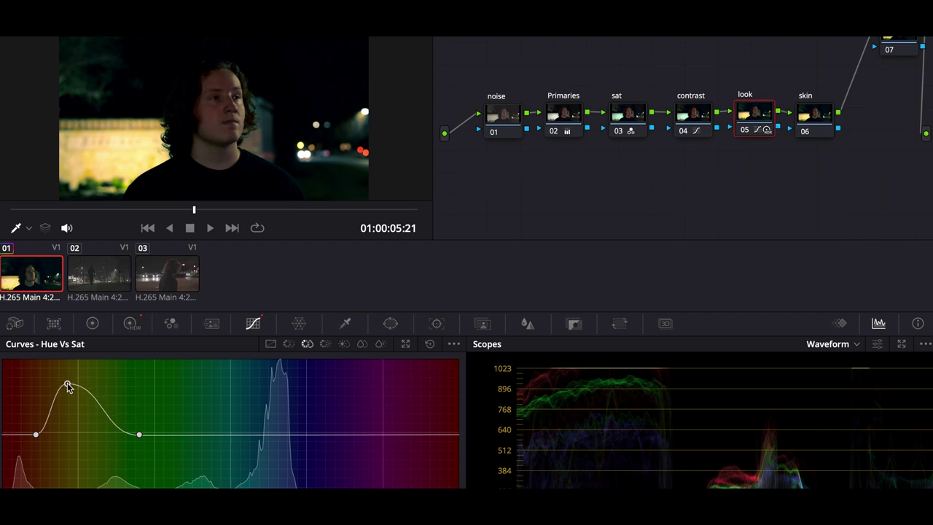
left_click(319, 436)
left_click(196, 433)
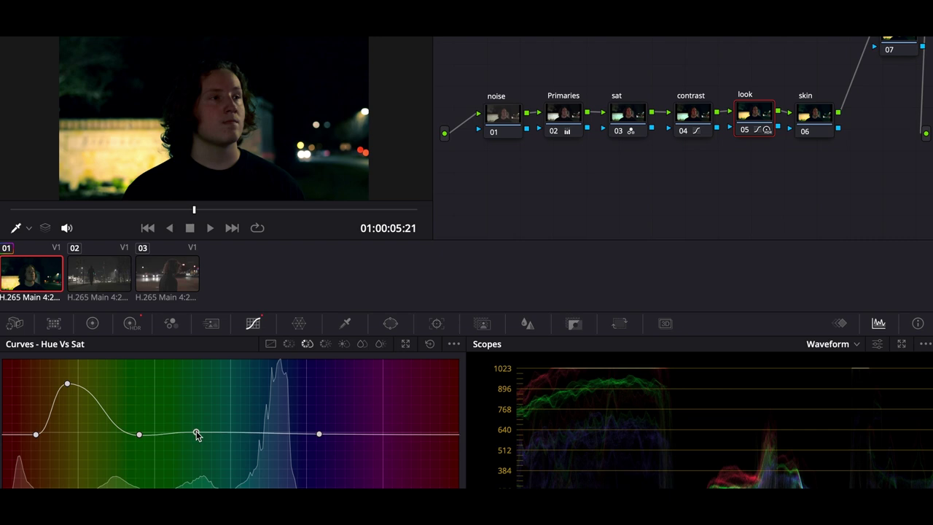
left_click_drag(242, 435, 256, 372)
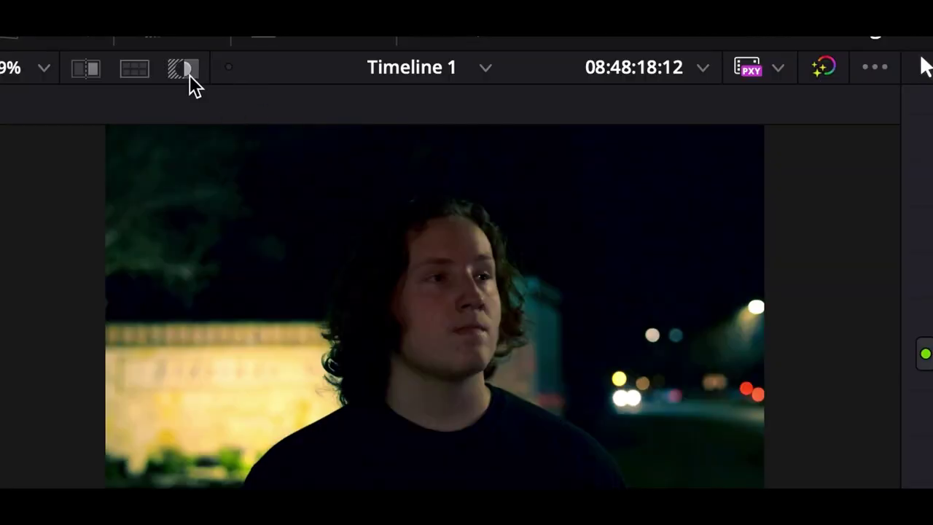
- Turn on the matte highlight preview and sample the subject's face with the qualifier eyedropper
left_click(184, 69)
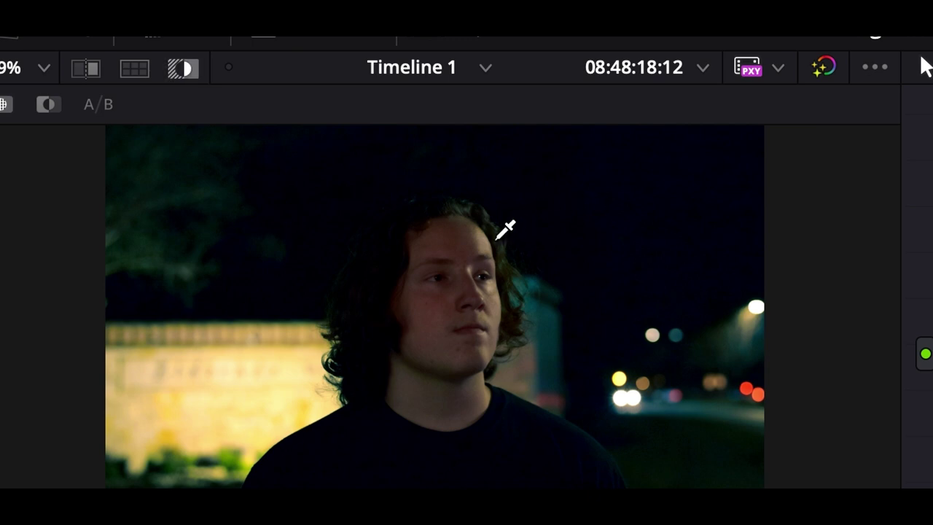
left_click_drag(452, 244, 493, 244)
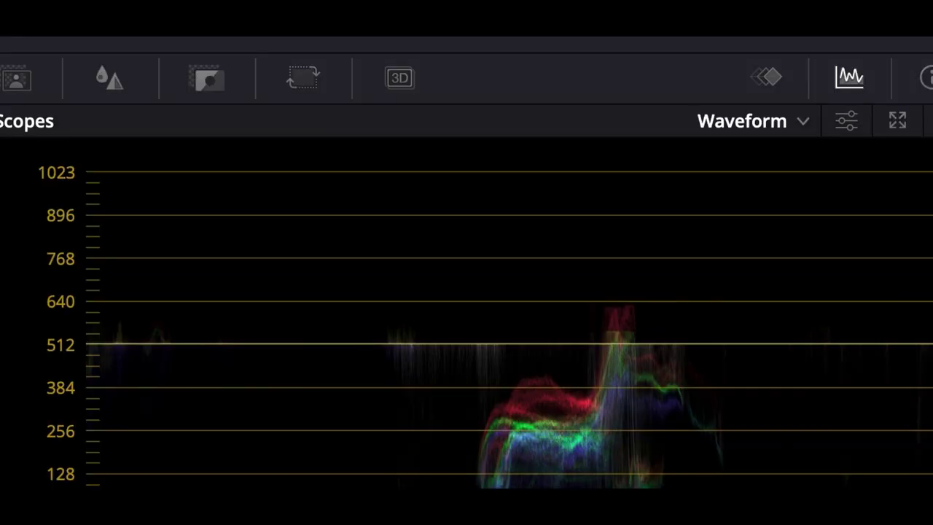
- Switch the scope to Vectorscope and search 'noise r' to bring up Noise Reduction controls
left_click(778, 110)
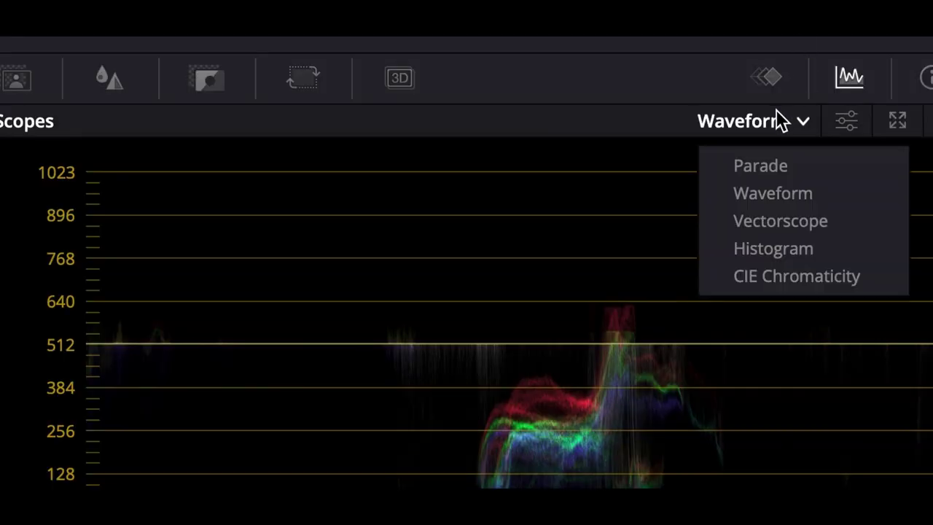
left_click(820, 228)
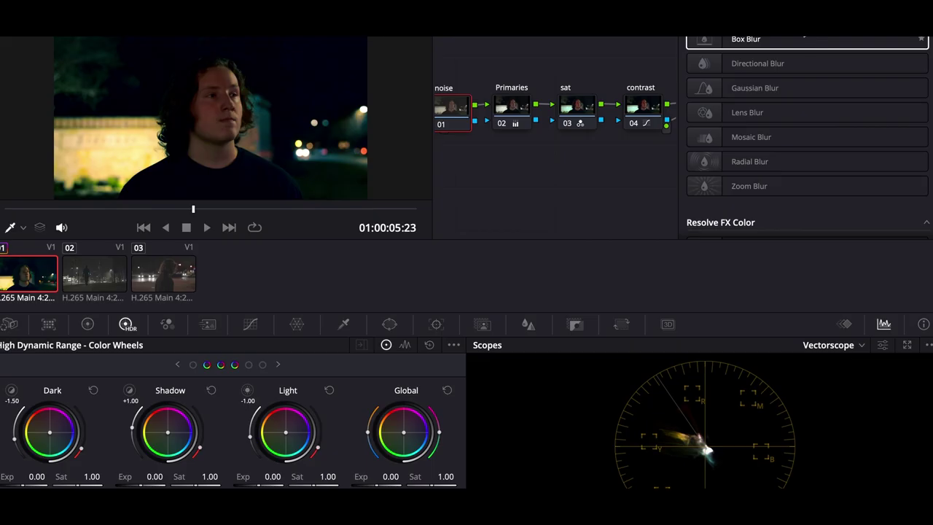
scroll(806, 139, "up", 2)
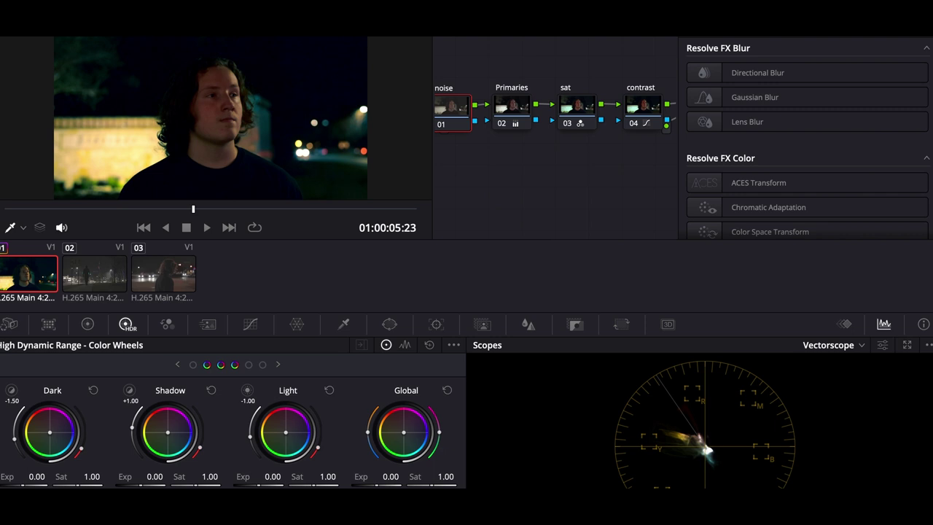
type("noise")
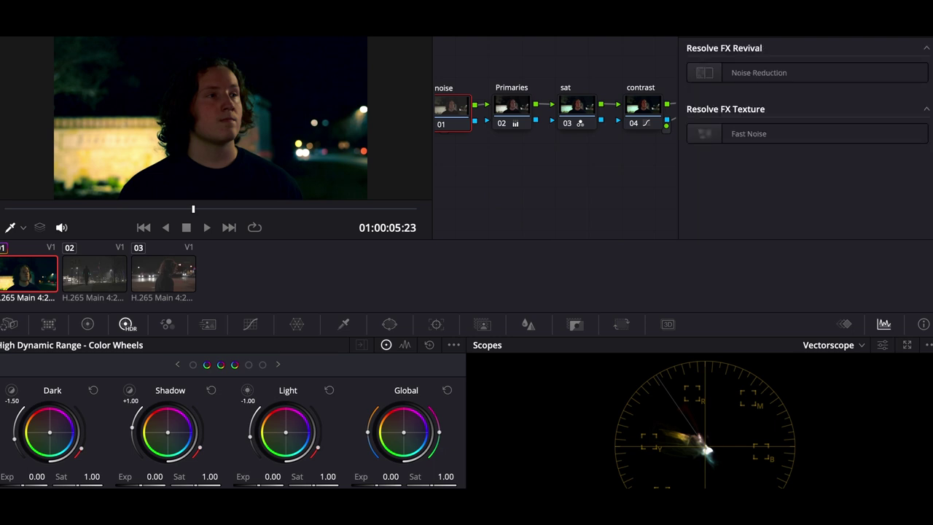
type(" r")
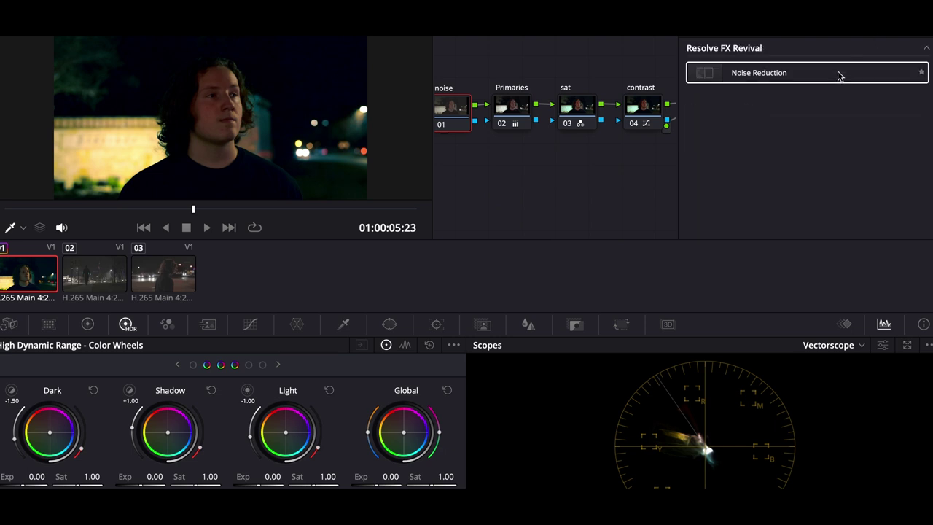
left_click(210, 325)
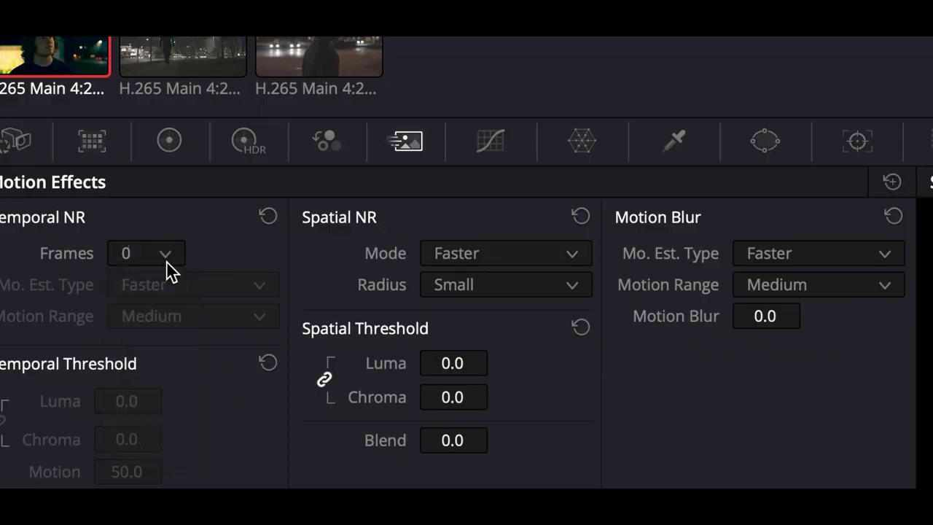
- In Temporal NR, choose 5 frames and set Mo. Est. Type to Better
left_click(118, 322)
left_click(122, 435)
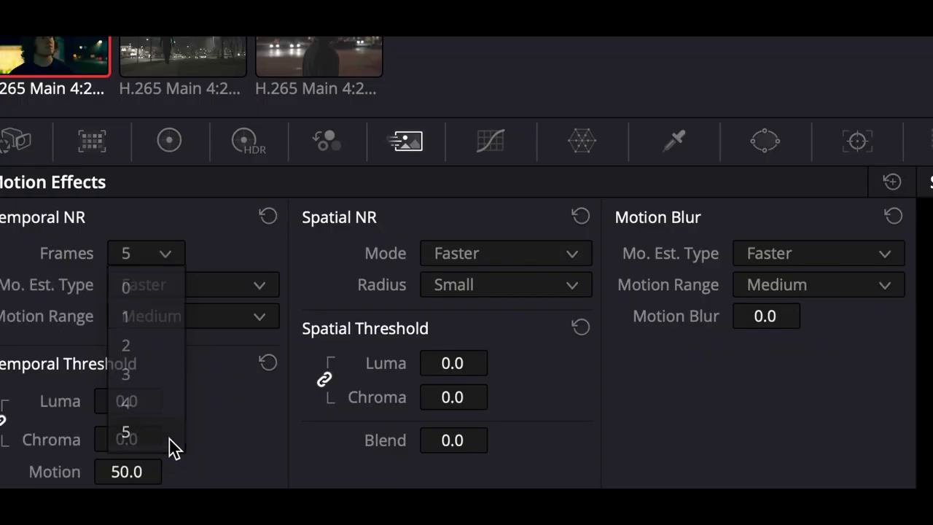
left_click(226, 286)
left_click(219, 349)
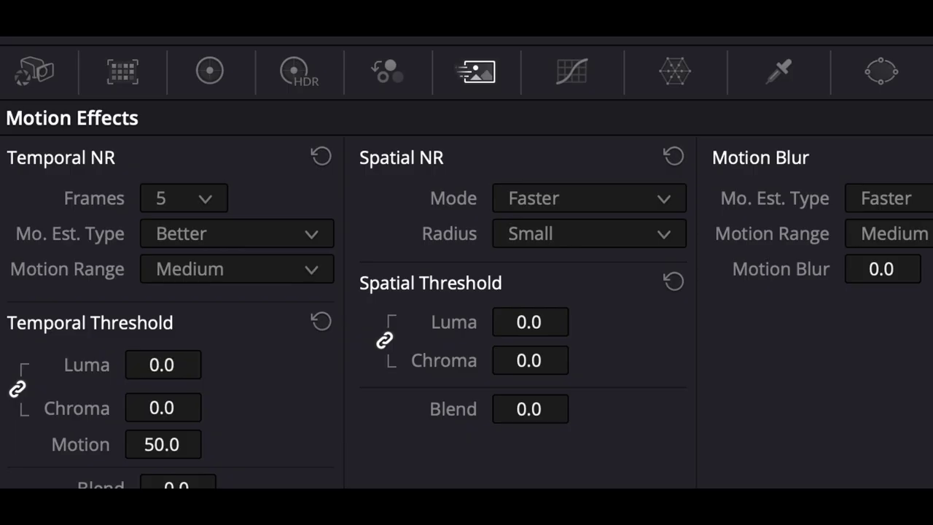
- Raise the temporal noise threshold for luma and chroma to 4.4 and show the Hue vs Lum curve
left_click_drag(162, 365, 210, 363)
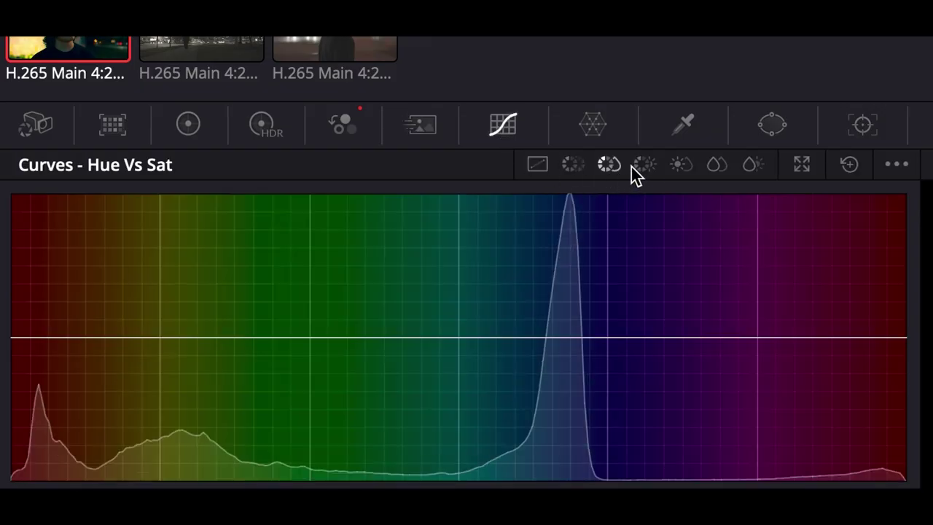
left_click(644, 165)
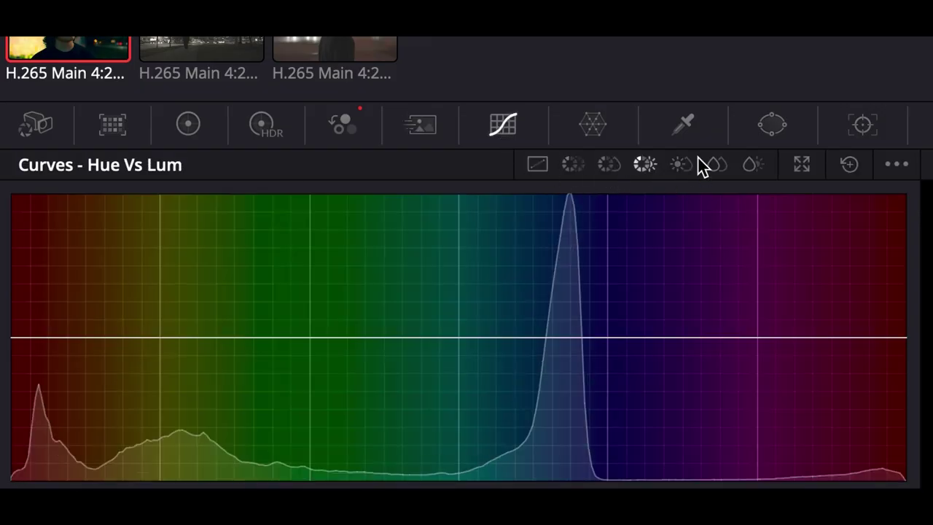
- On the Lum vs Sat curve, anchor a point above the shadows and drop the left endpoint to zero saturation
left_click(679, 164)
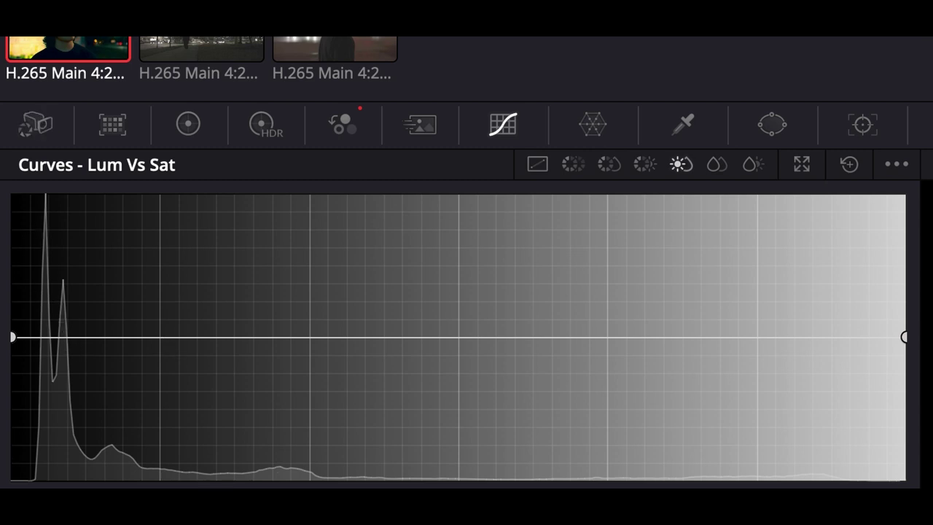
left_click(86, 385)
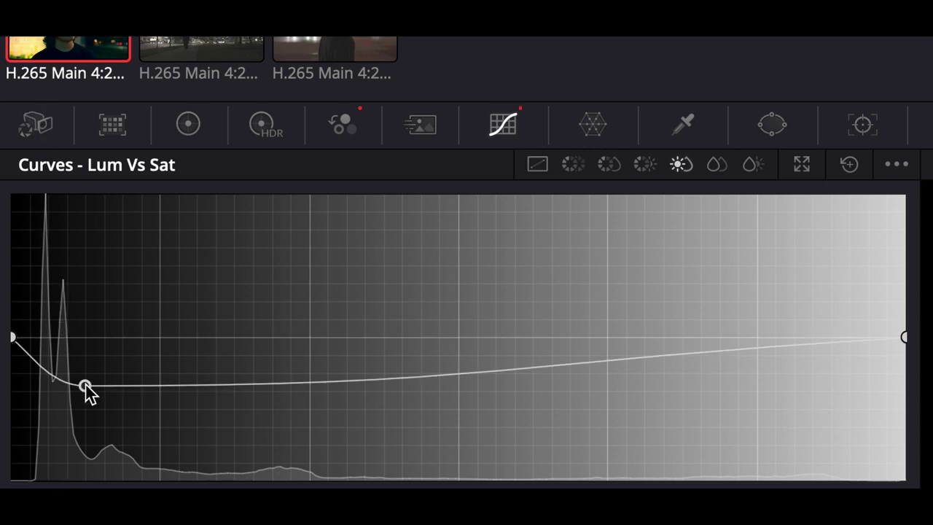
right_click(85, 386)
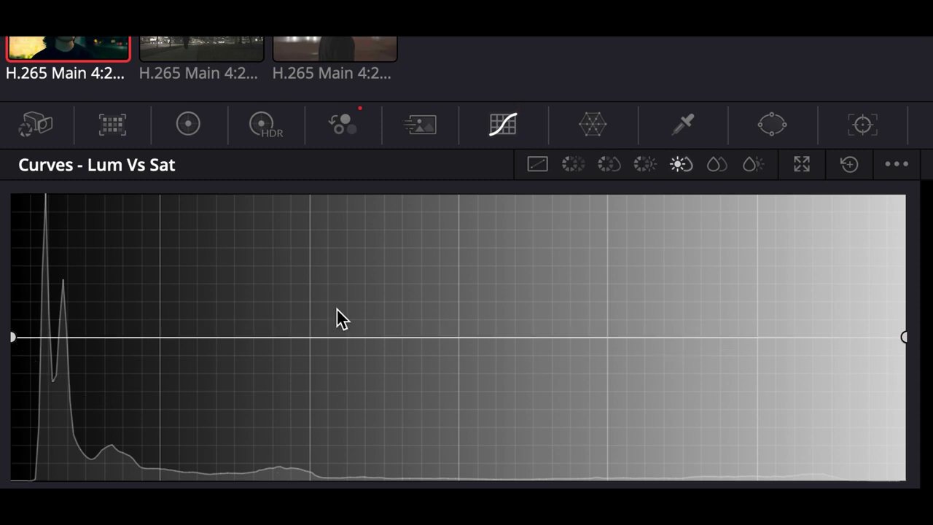
left_click(161, 339)
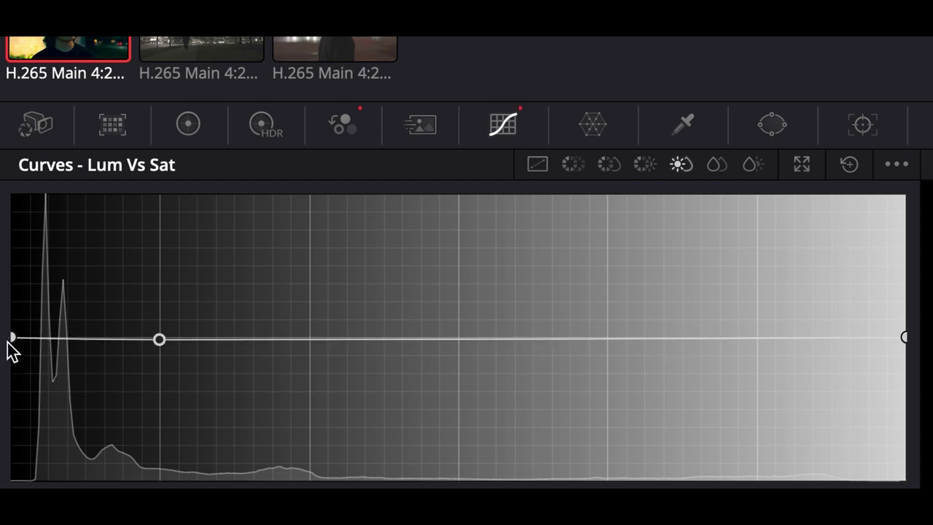
left_click_drag(10, 340, 11, 474)
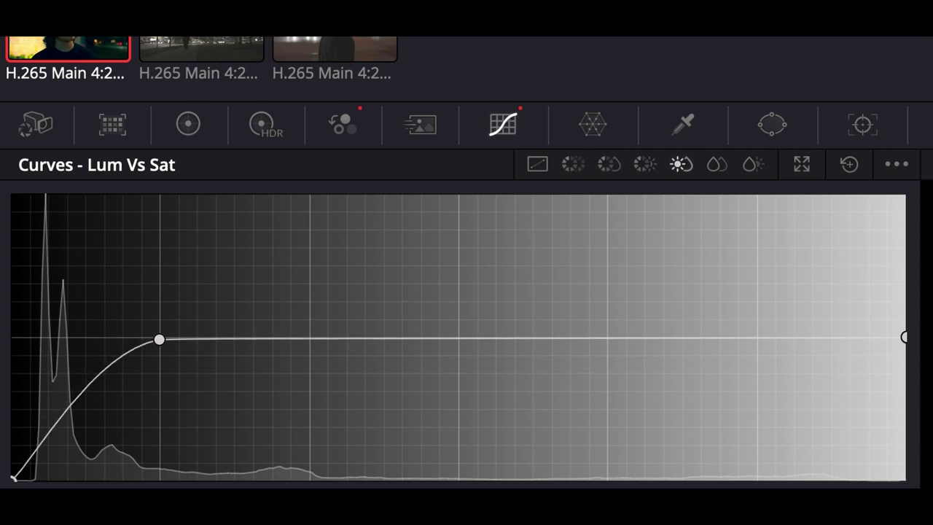